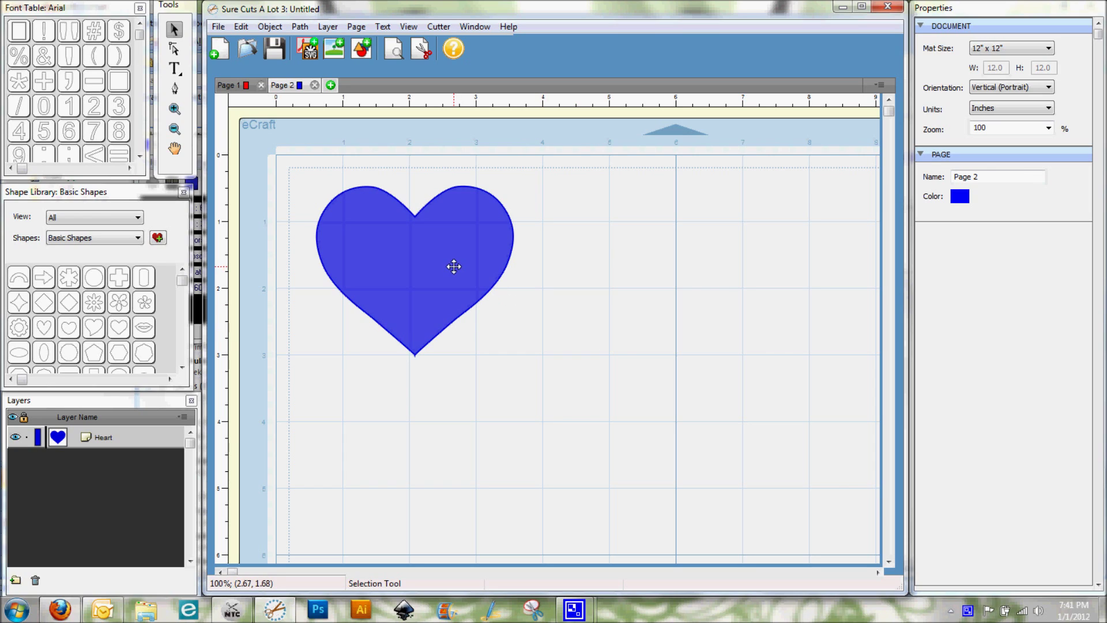
# Step: Open the Rhinestone settings for the blue heart
pyautogui.moveTo(122, 333)
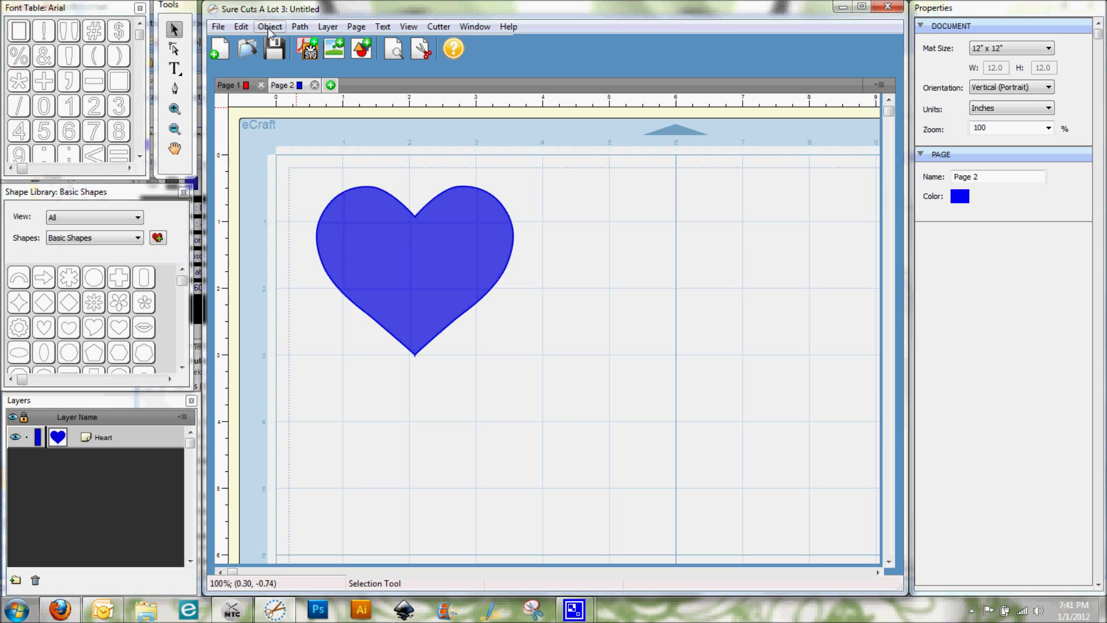
pyautogui.click(383, 265)
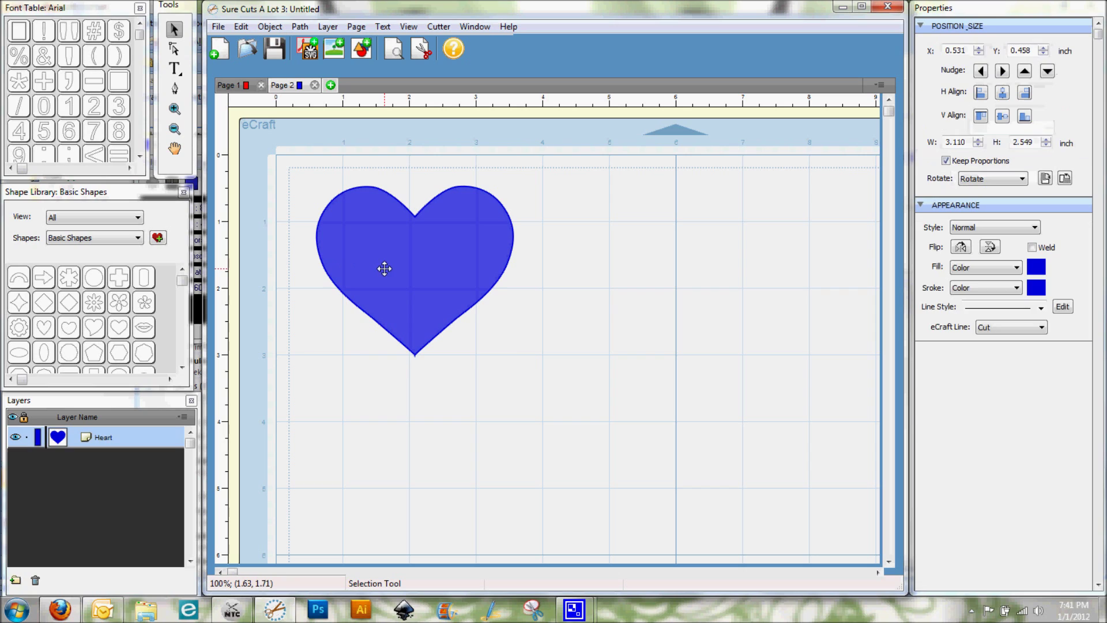
pyautogui.click(267, 27)
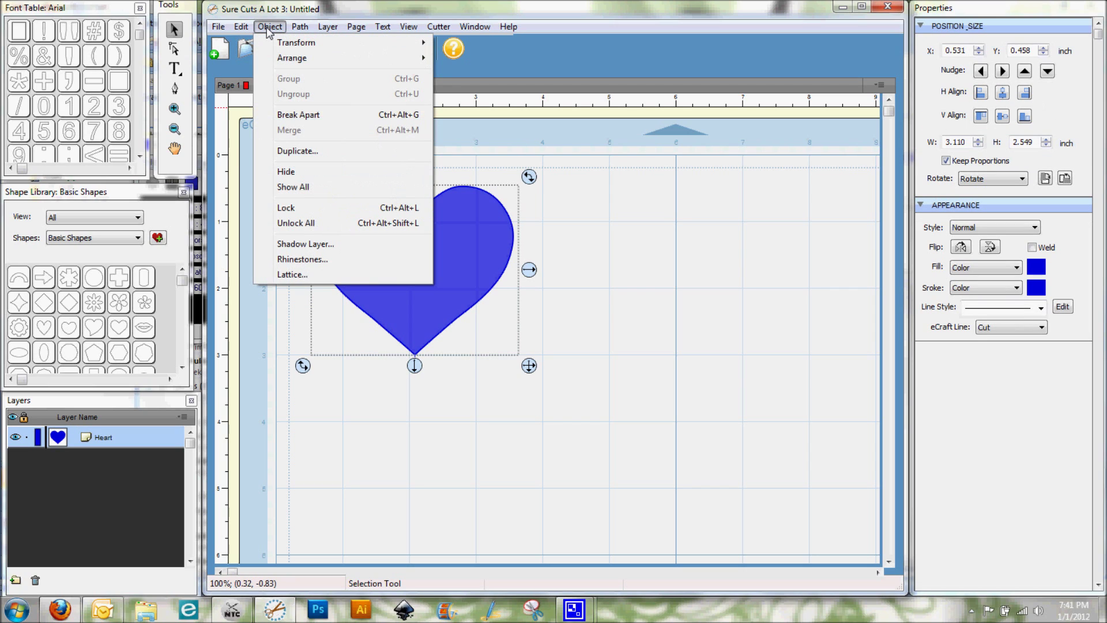
pyautogui.click(303, 259)
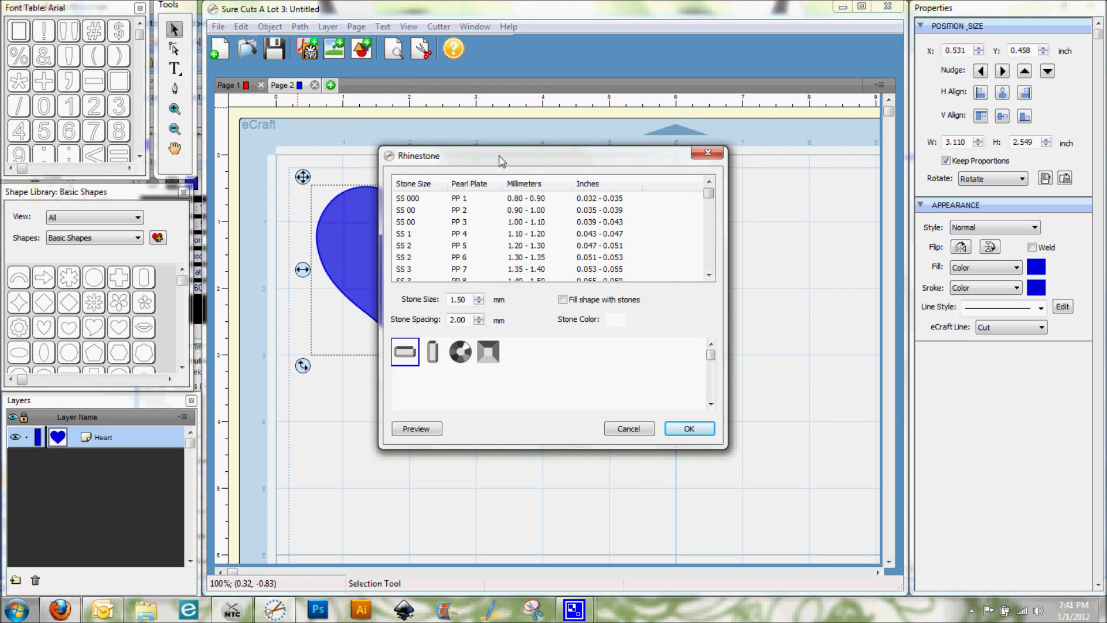
pyautogui.moveTo(500, 155); pyautogui.dragTo(489, 144)
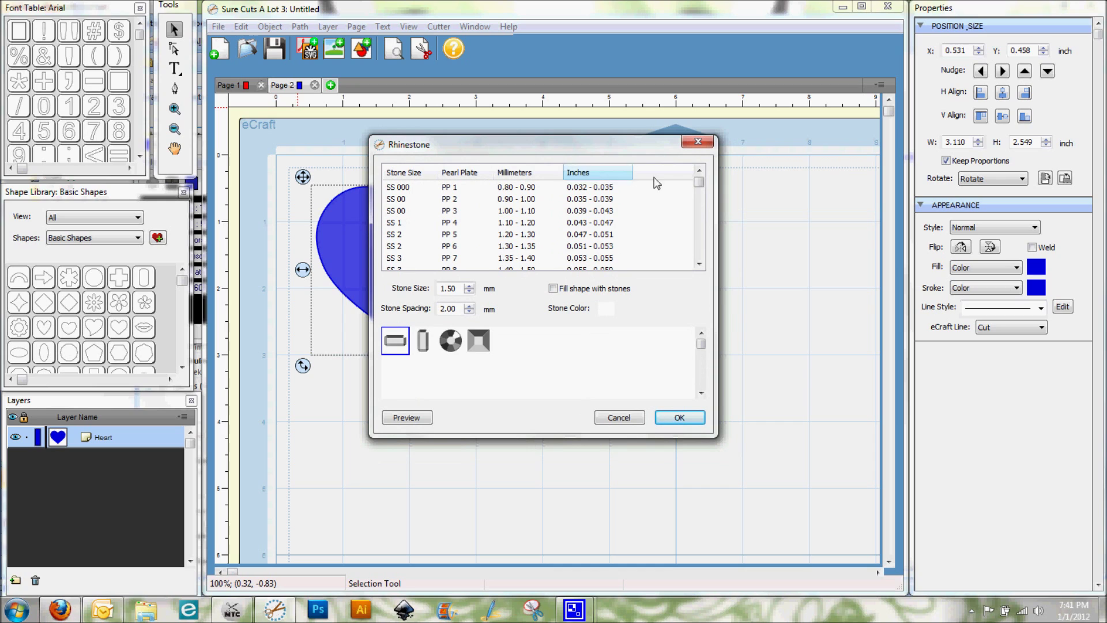
# Step: Choose the SS 10 / PP 22 stone size (2.90 mm) from the stone list
pyautogui.click(700, 263)
pyautogui.click(699, 264)
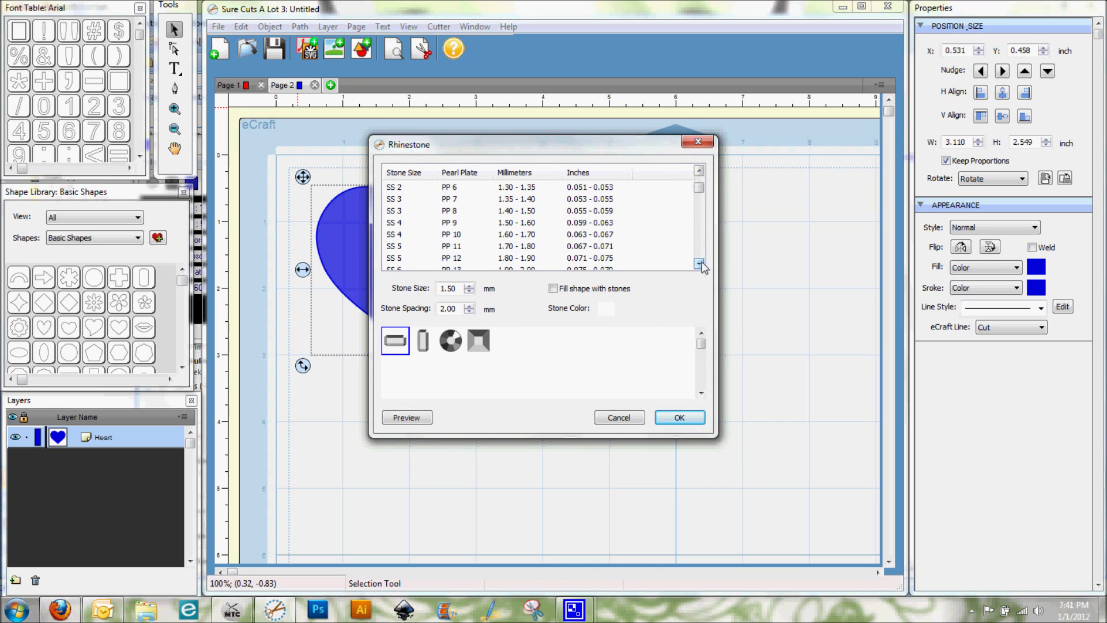
pyautogui.click(700, 263)
pyautogui.click(700, 264)
pyautogui.click(699, 264)
pyautogui.click(700, 264)
pyautogui.click(699, 263)
pyautogui.click(699, 263)
pyautogui.click(699, 264)
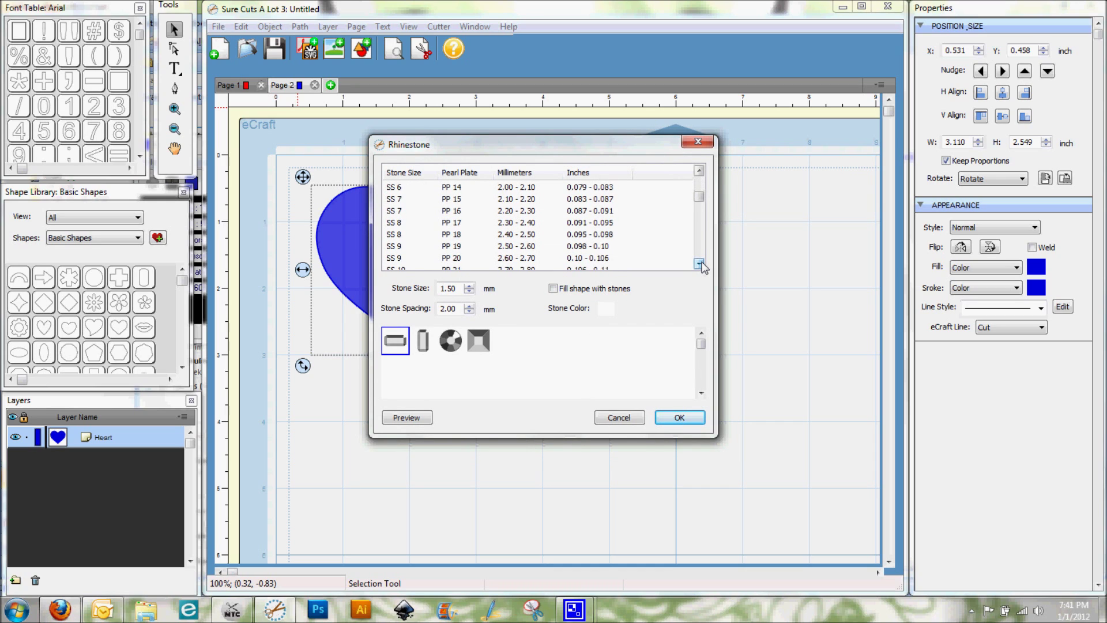
pyautogui.click(700, 264)
pyautogui.click(700, 264)
pyautogui.click(699, 263)
pyautogui.click(402, 250)
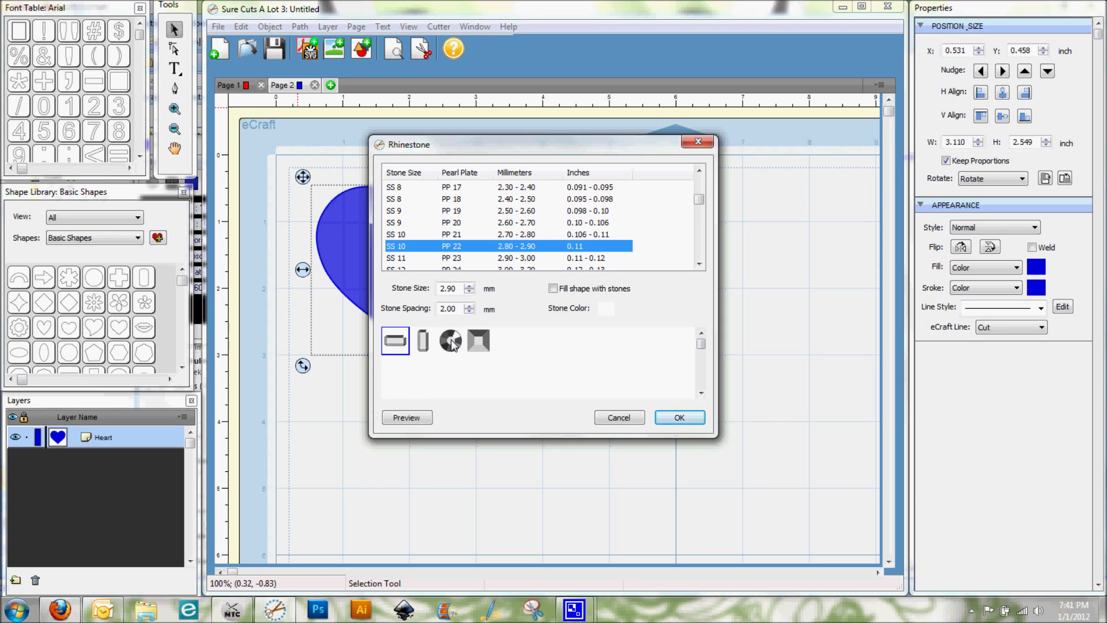
# Step: Make the stones round and preview the 2.90 mm stone outline on the heart
pyautogui.click(451, 340)
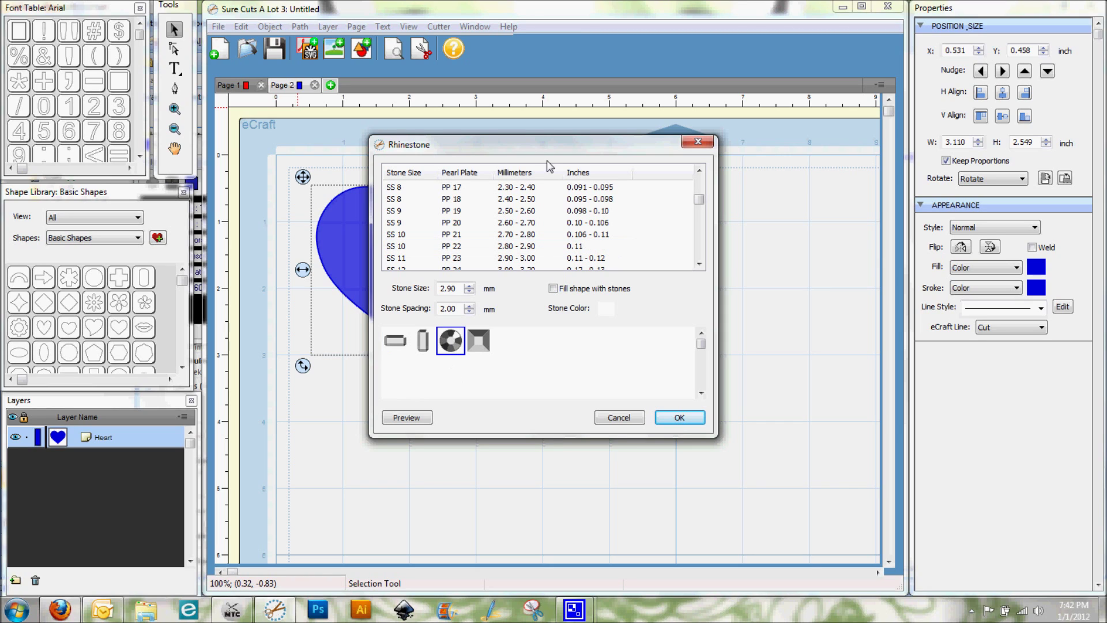
pyautogui.moveTo(524, 147); pyautogui.dragTo(713, 109)
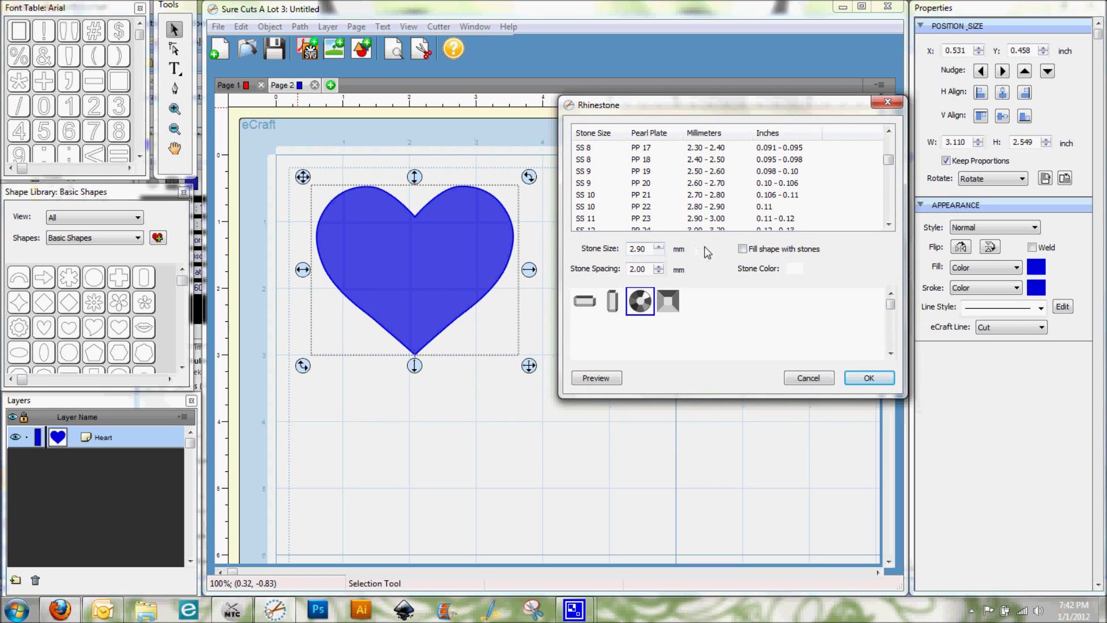
pyautogui.click(596, 379)
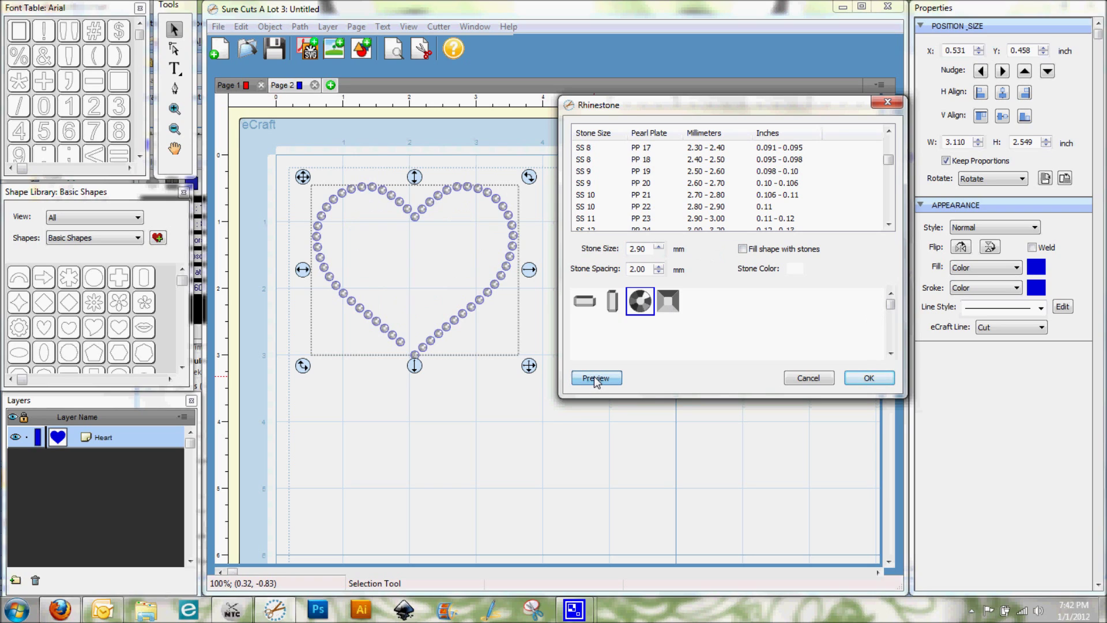
# Step: Widen stone spacing to 2.30 mm with previews, then turn on Fill shape with stones
pyautogui.click(658, 266)
pyautogui.click(659, 267)
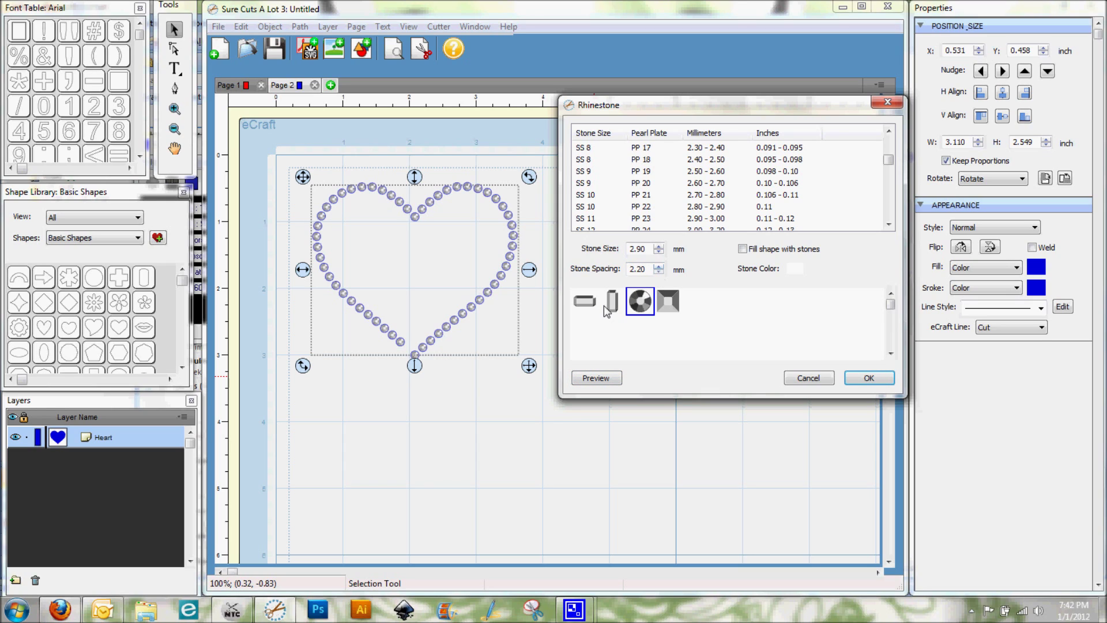
pyautogui.click(599, 378)
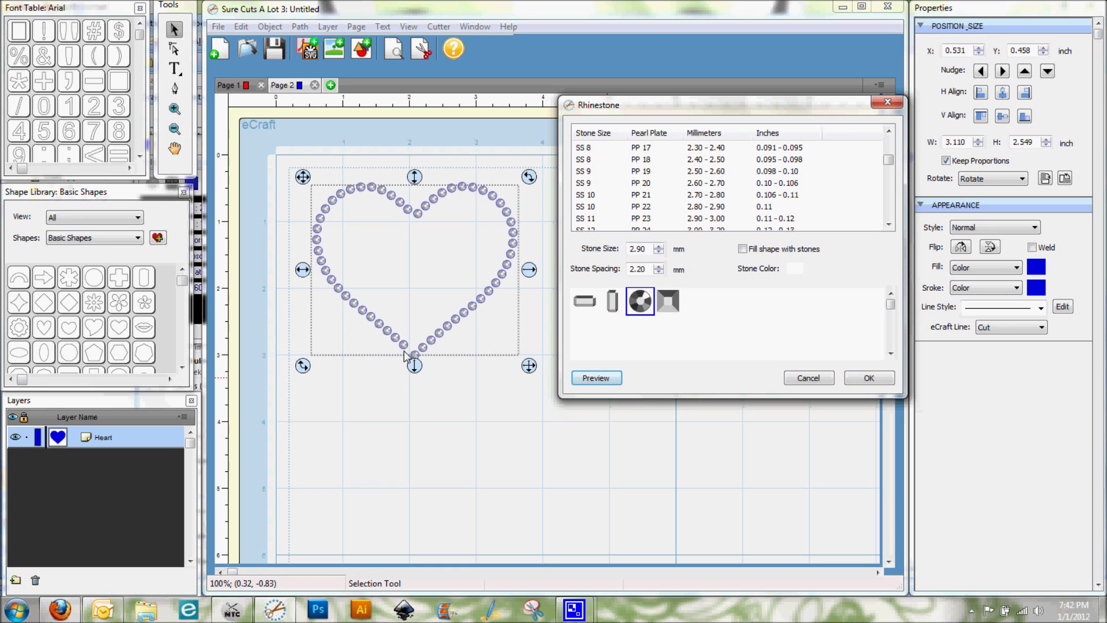
pyautogui.click(659, 267)
pyautogui.click(597, 379)
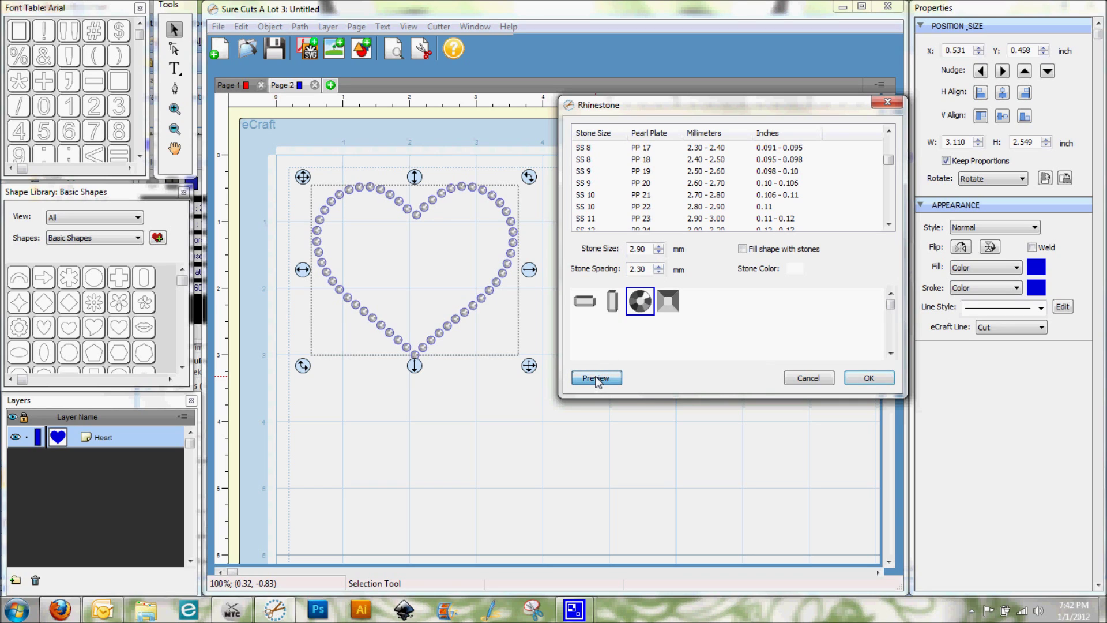
pyautogui.click(743, 249)
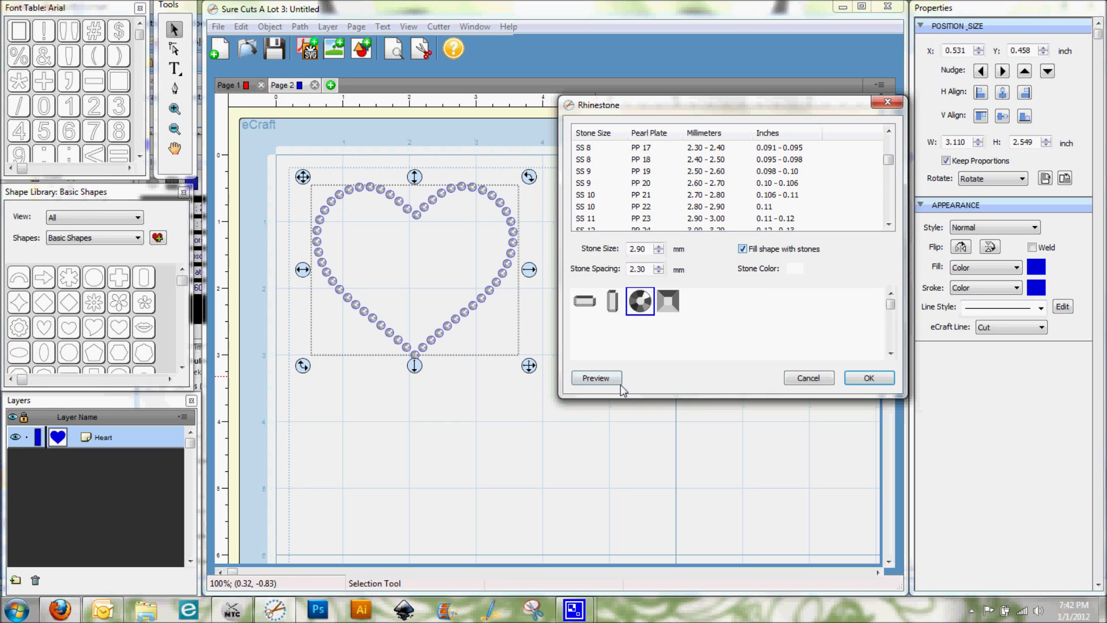
# Step: Tighten the fill's stone spacing stepwise to 1.70 mm, previewing each, then apply the rhinestones
pyautogui.click(597, 379)
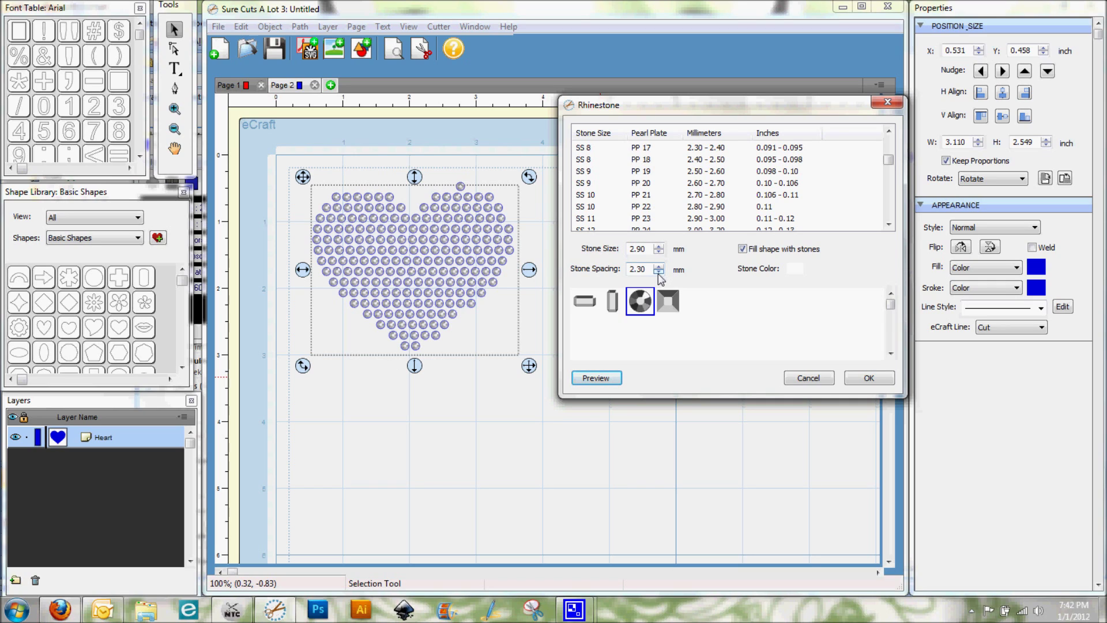
pyautogui.click(658, 272)
pyautogui.click(659, 272)
pyautogui.click(659, 272)
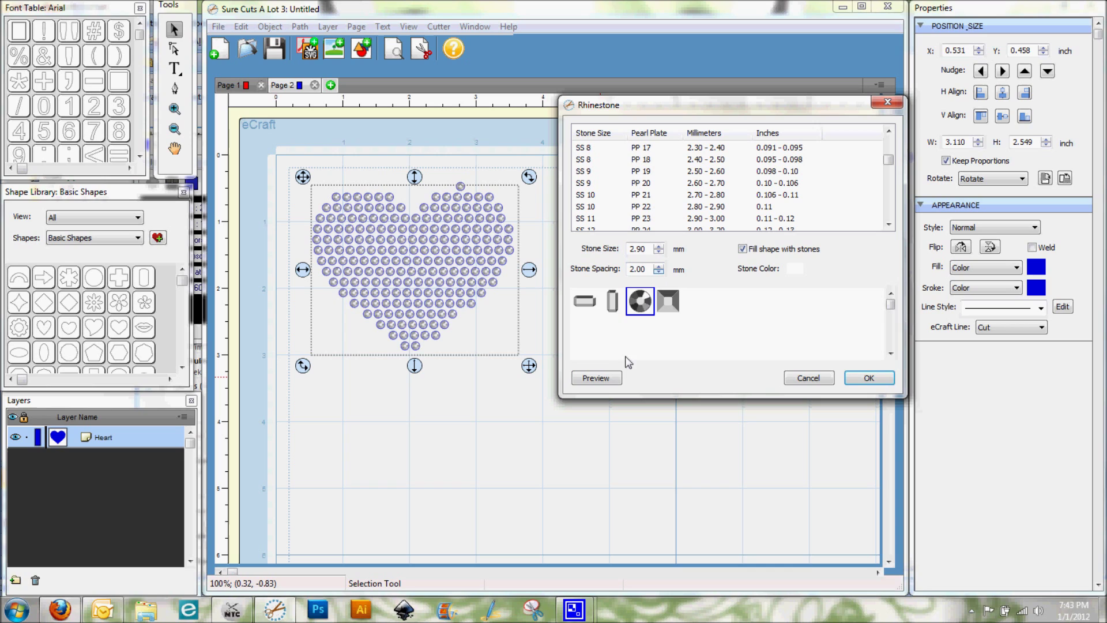
pyautogui.click(597, 379)
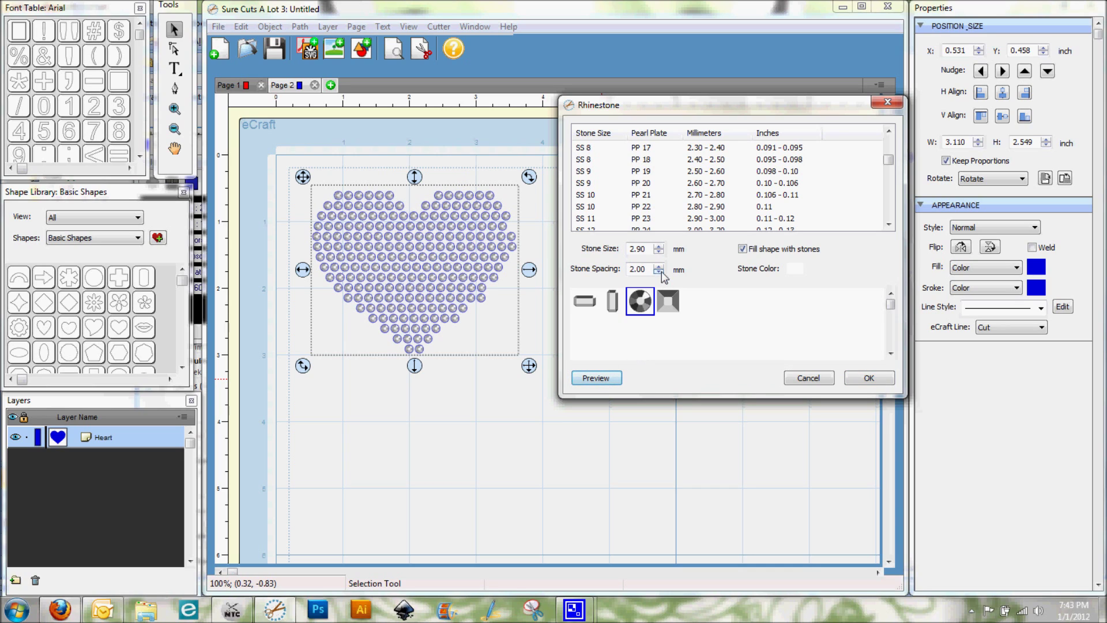
pyautogui.click(659, 272)
pyautogui.click(660, 272)
pyautogui.click(598, 378)
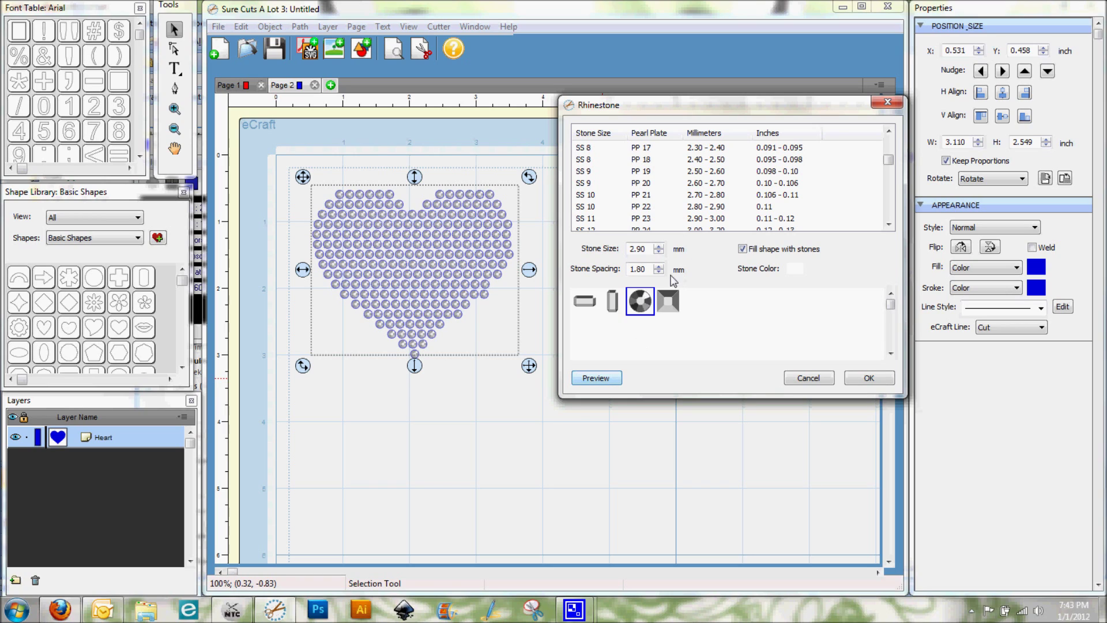
pyautogui.click(658, 273)
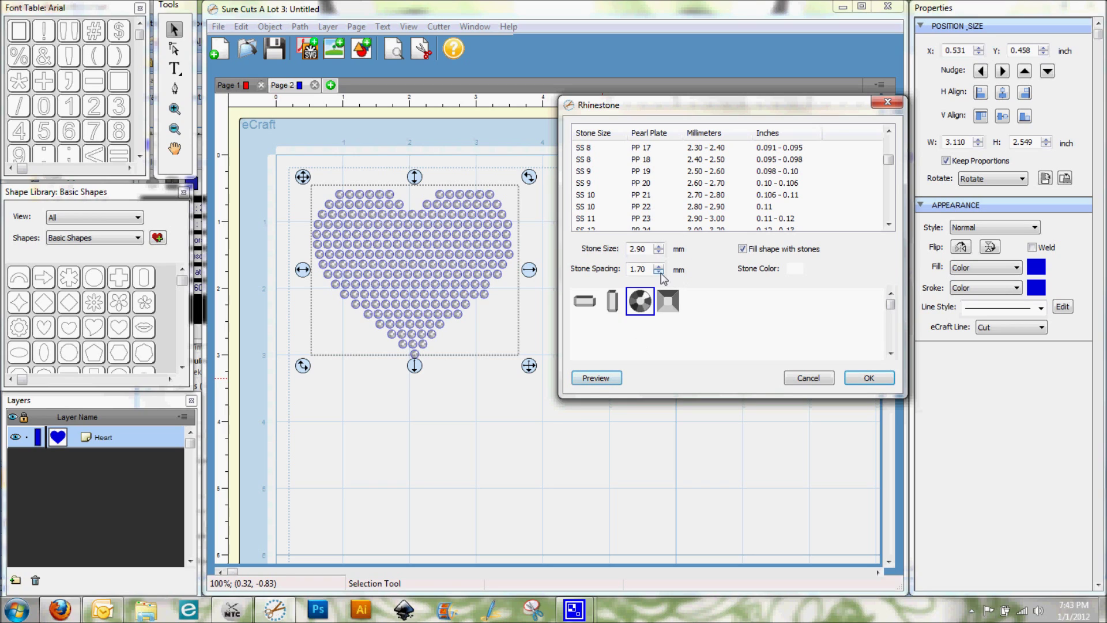
pyautogui.click(592, 380)
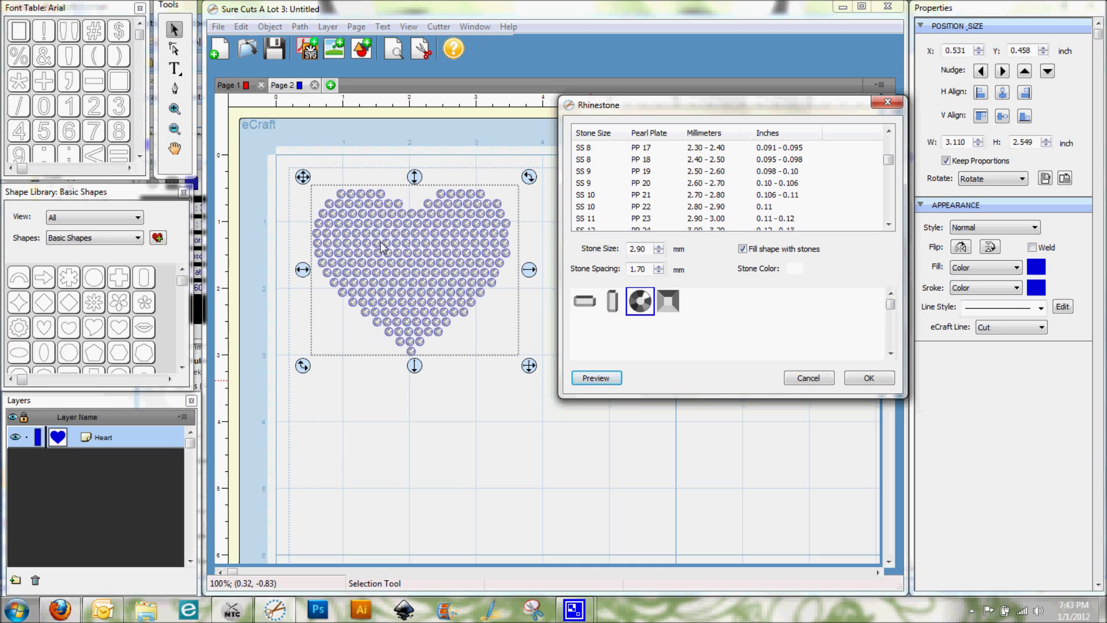
pyautogui.click(874, 378)
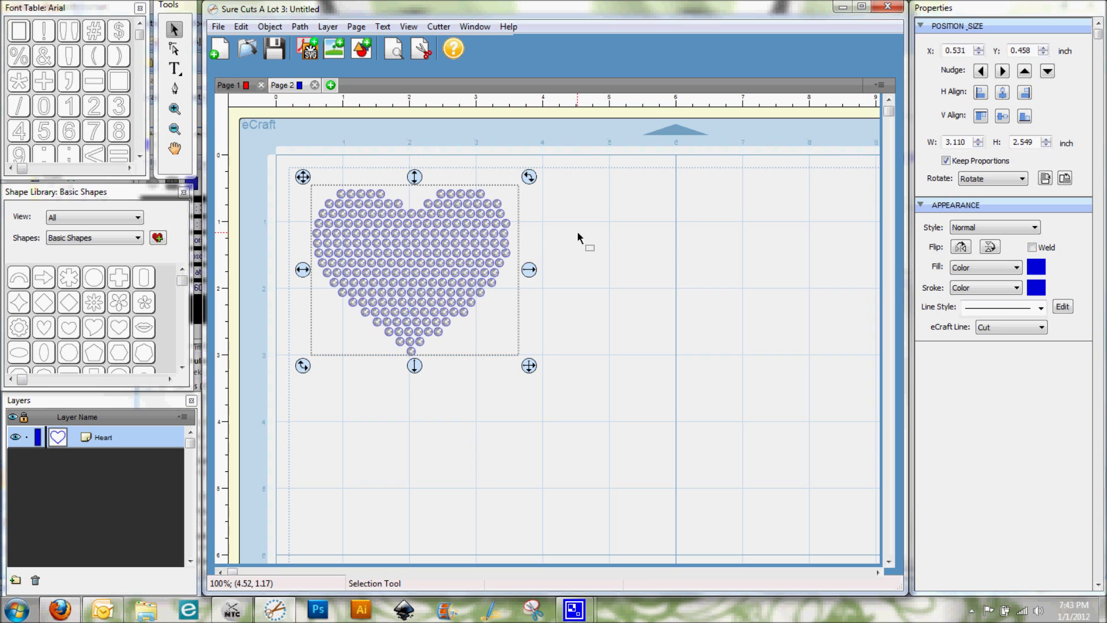
# Step: Add a Heart shape right of the rhinestone heart and enlarge it to 3.350 × 2.745 inches
pyautogui.click(593, 226)
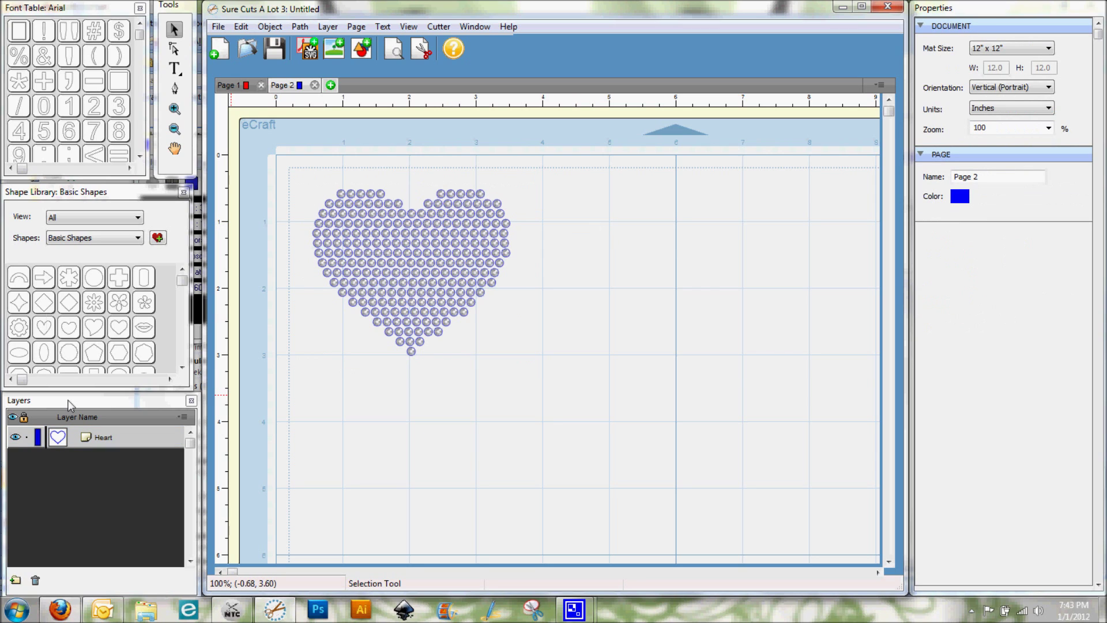
pyautogui.click(126, 328)
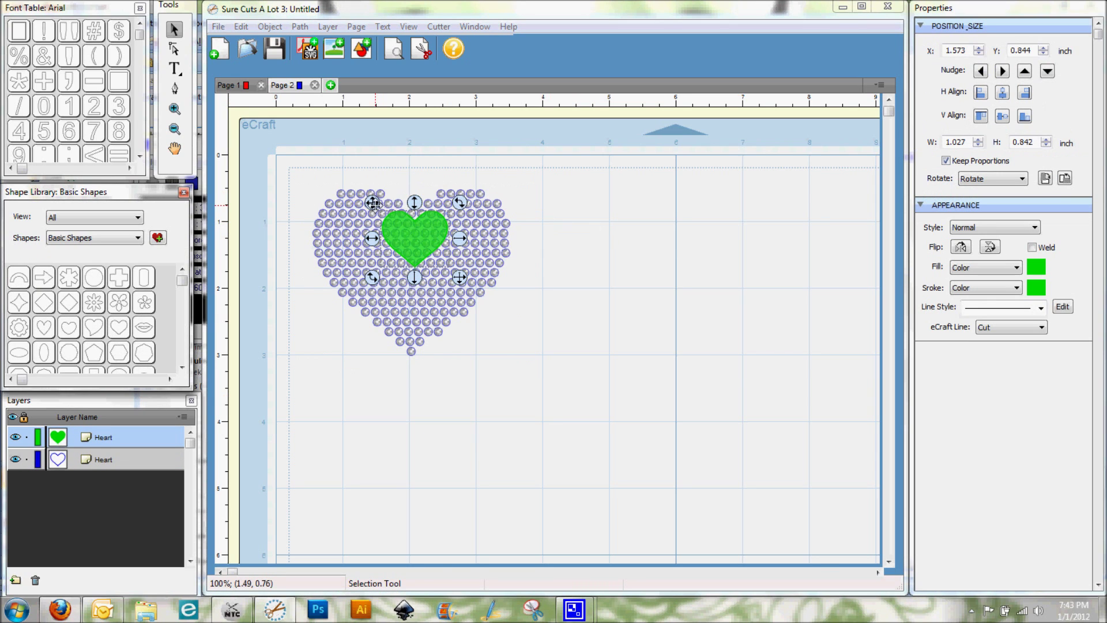
pyautogui.moveTo(373, 203); pyautogui.dragTo(558, 192)
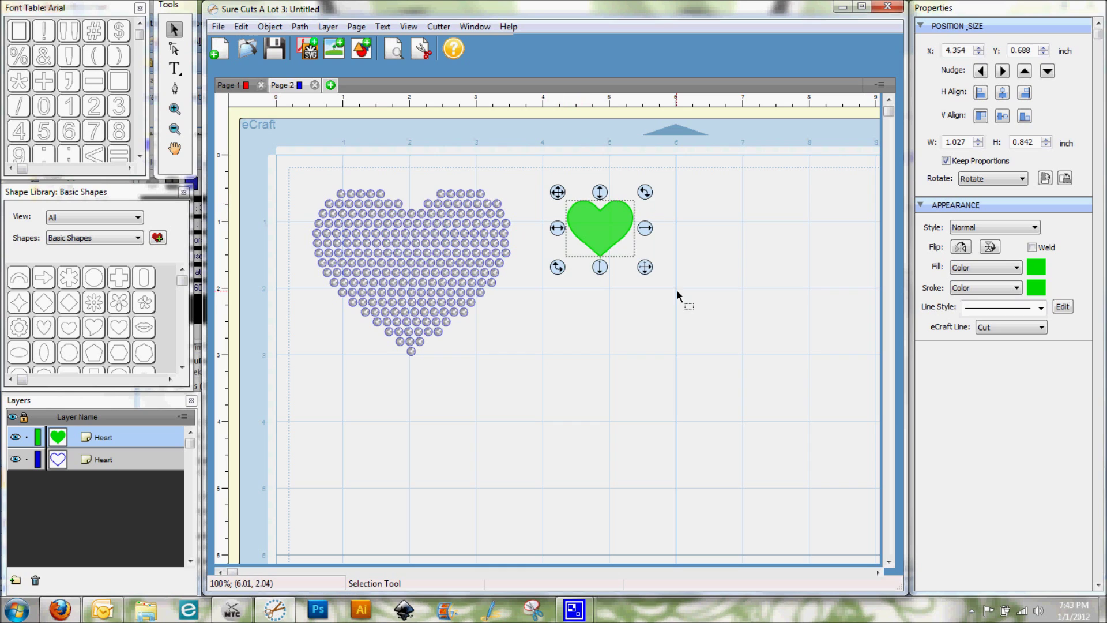
pyautogui.moveTo(645, 268); pyautogui.dragTo(802, 375)
pyautogui.moveTo(665, 257)
pyautogui.mouseDown()
pyautogui.moveTo(650, 252)
pyautogui.moveTo(658, 247)
pyautogui.mouseUp()
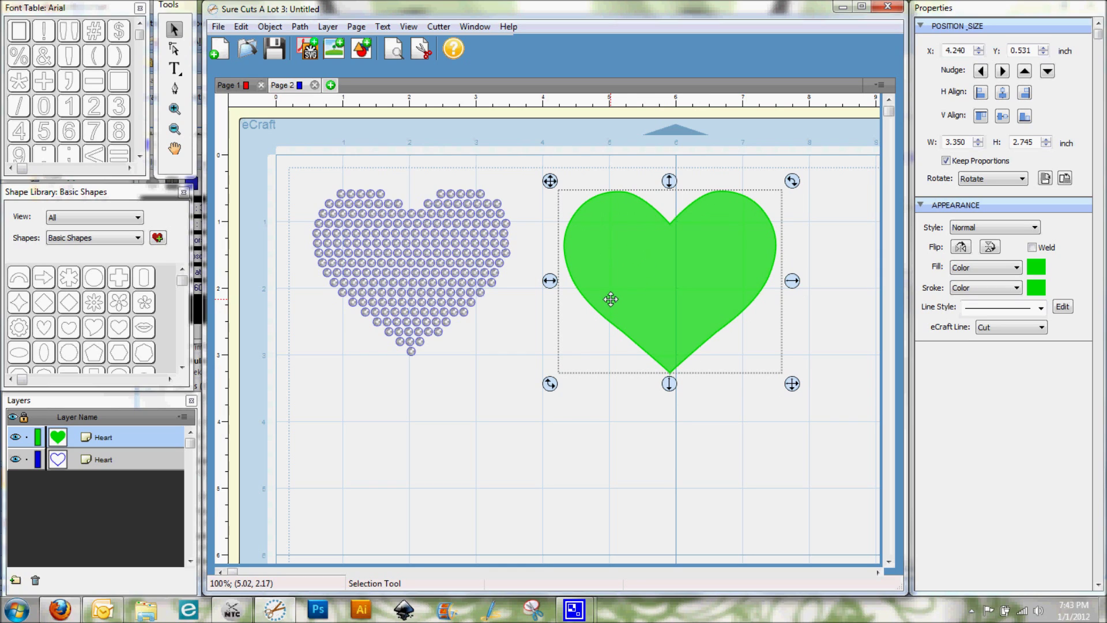
pyautogui.click(278, 29)
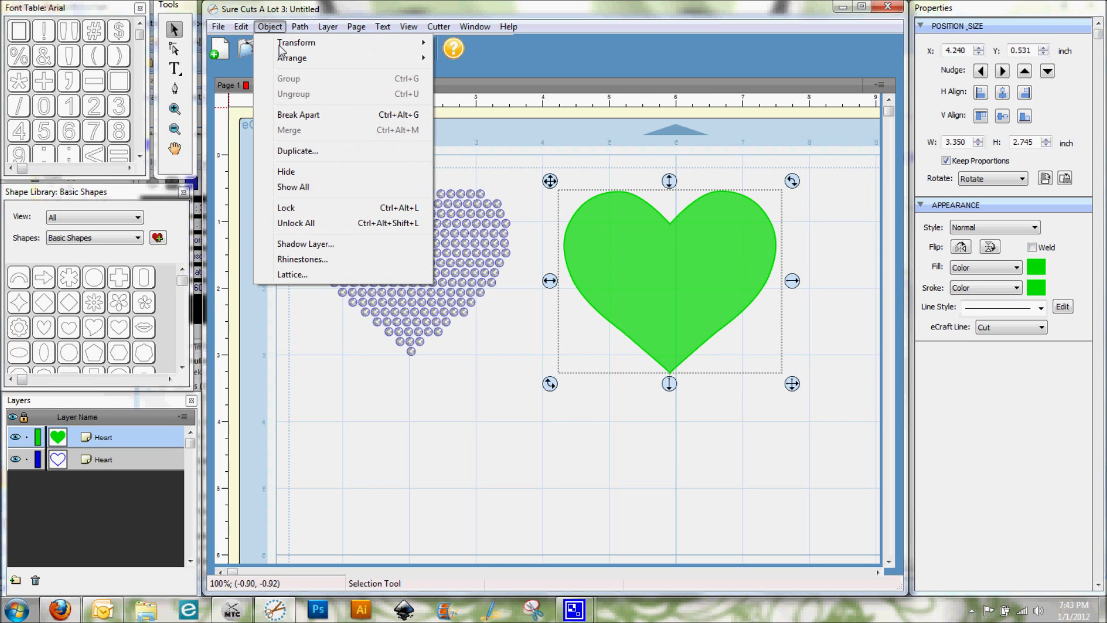
# Step: Open the green heart's Lattice settings and set Width 0.10 and Gap 0.20
pyautogui.click(291, 275)
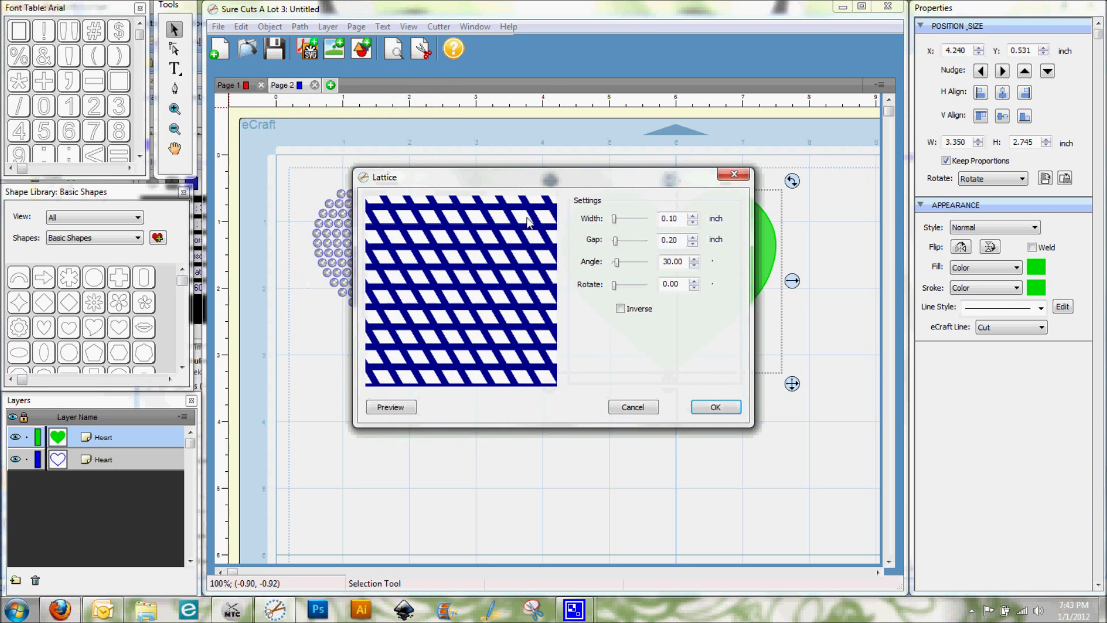
pyautogui.moveTo(526, 182); pyautogui.dragTo(324, 158)
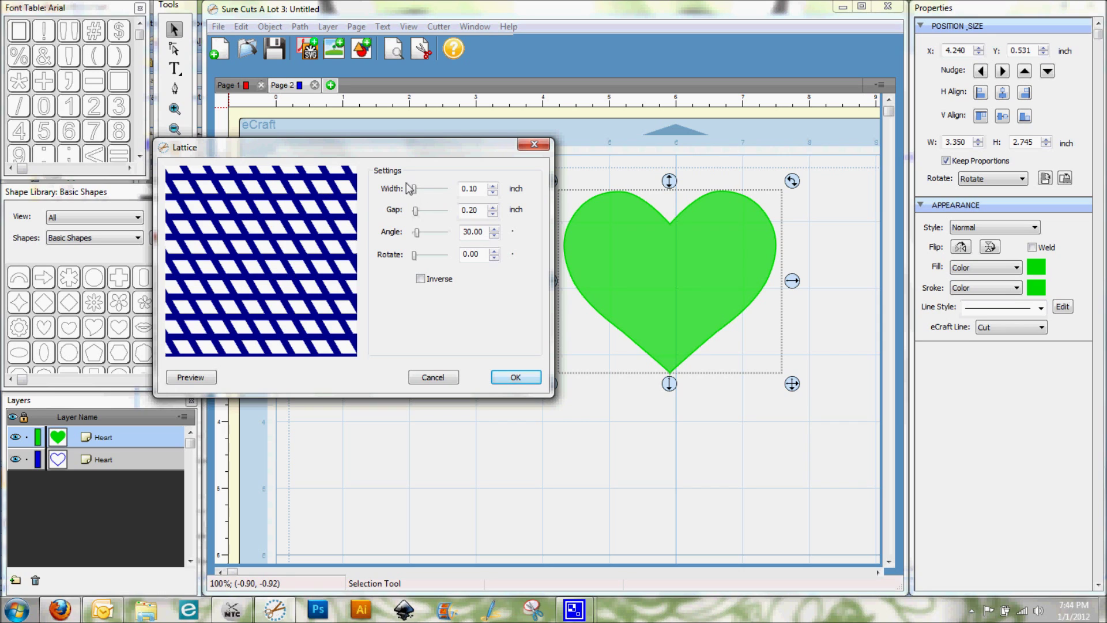
pyautogui.moveTo(418, 196); pyautogui.dragTo(416, 191)
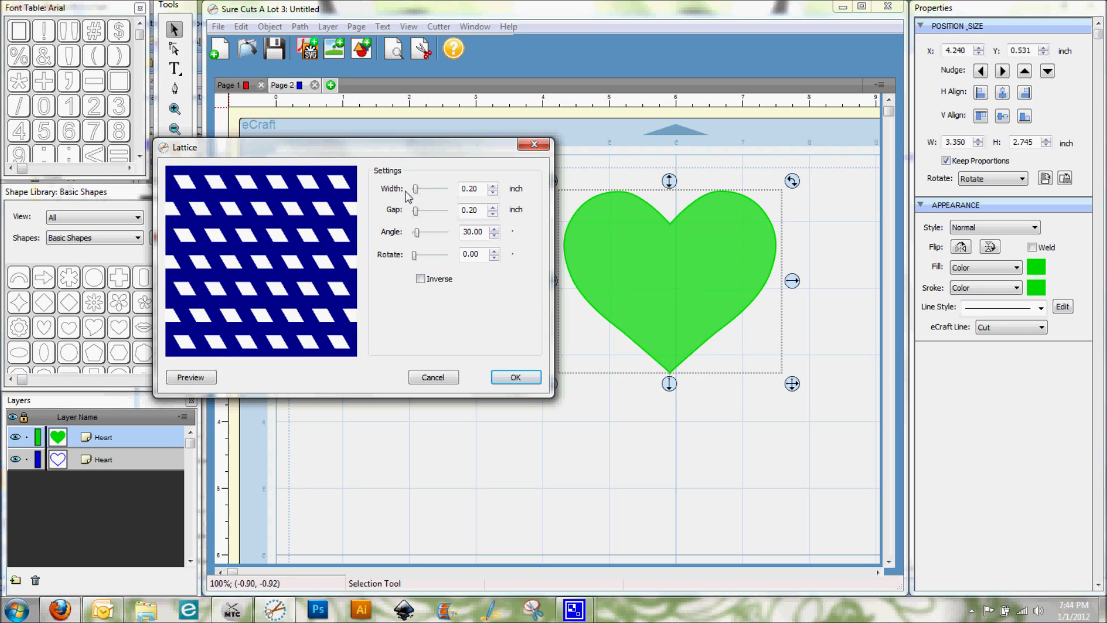
pyautogui.moveTo(415, 192); pyautogui.dragTo(421, 213)
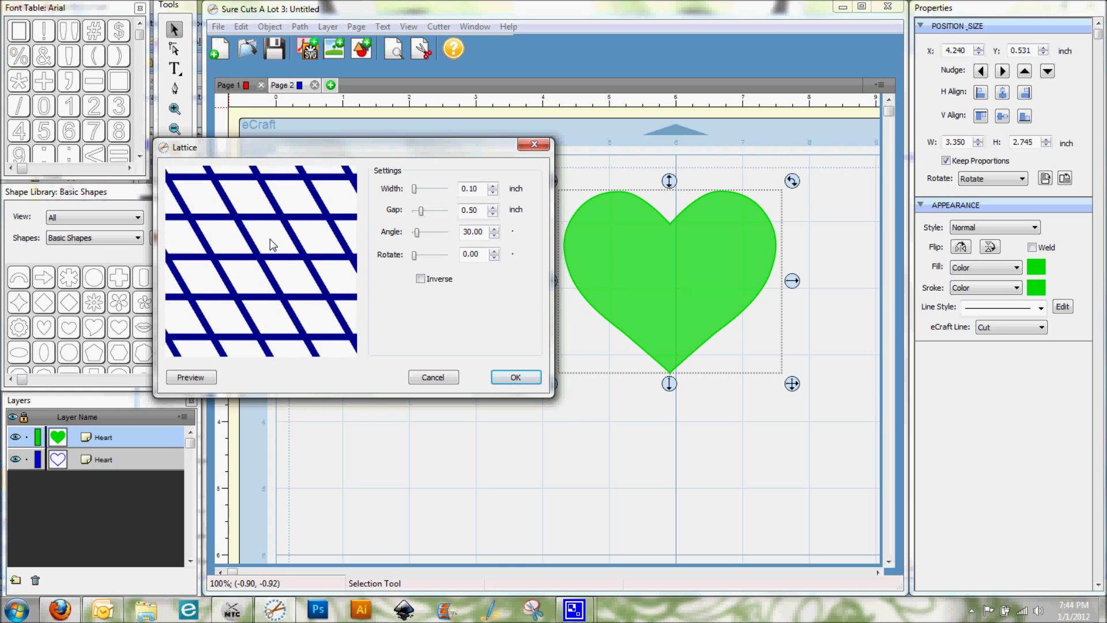
pyautogui.moveTo(422, 211); pyautogui.dragTo(418, 238)
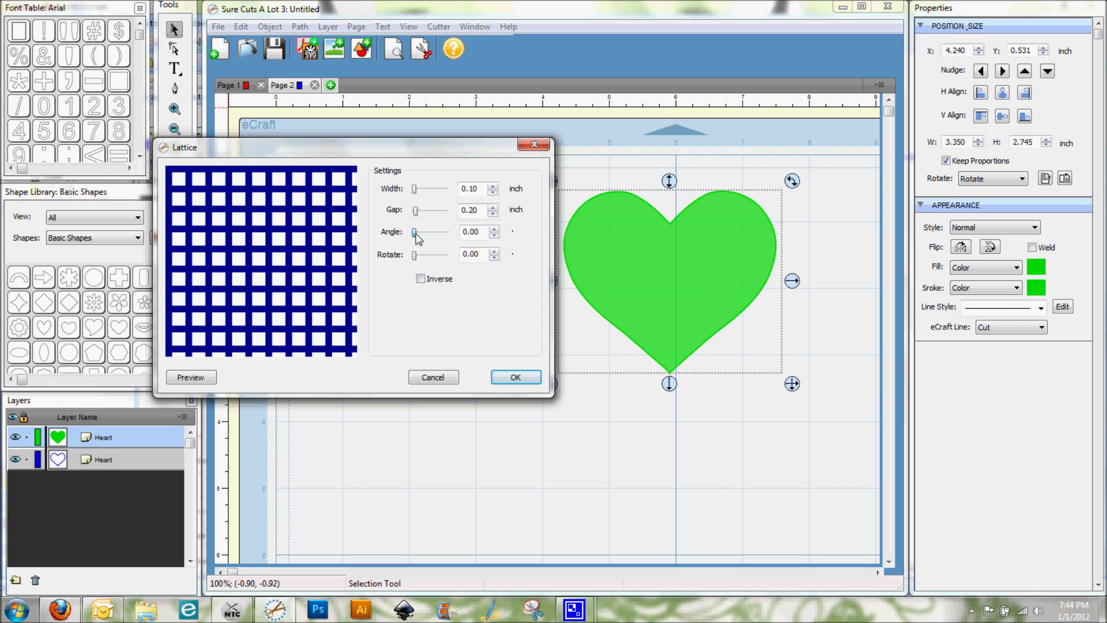
# Step: Set the lattice Angle to 23 and Rotate to 31, then preview the heart
pyautogui.moveTo(416, 234); pyautogui.dragTo(420, 234)
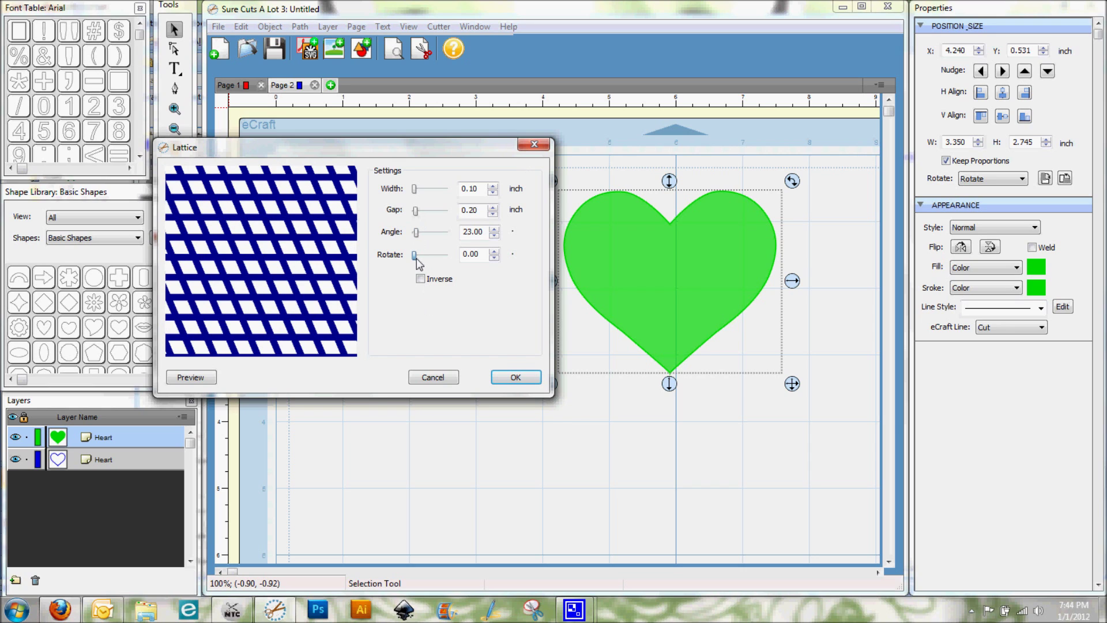
pyautogui.moveTo(417, 259); pyautogui.dragTo(418, 261)
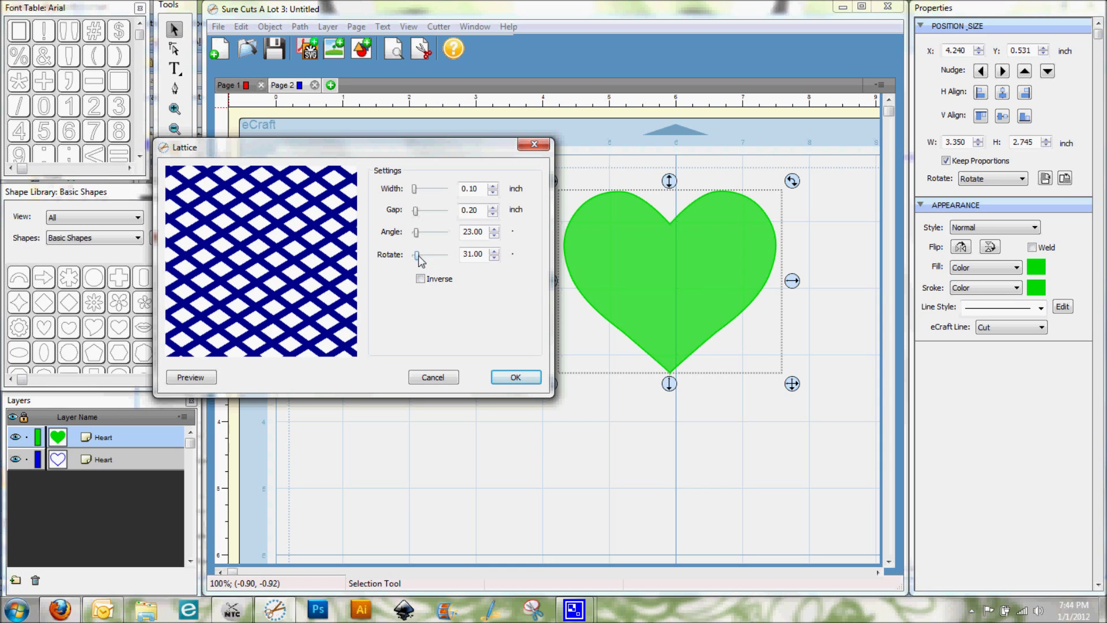
pyautogui.moveTo(420, 258); pyautogui.dragTo(422, 260)
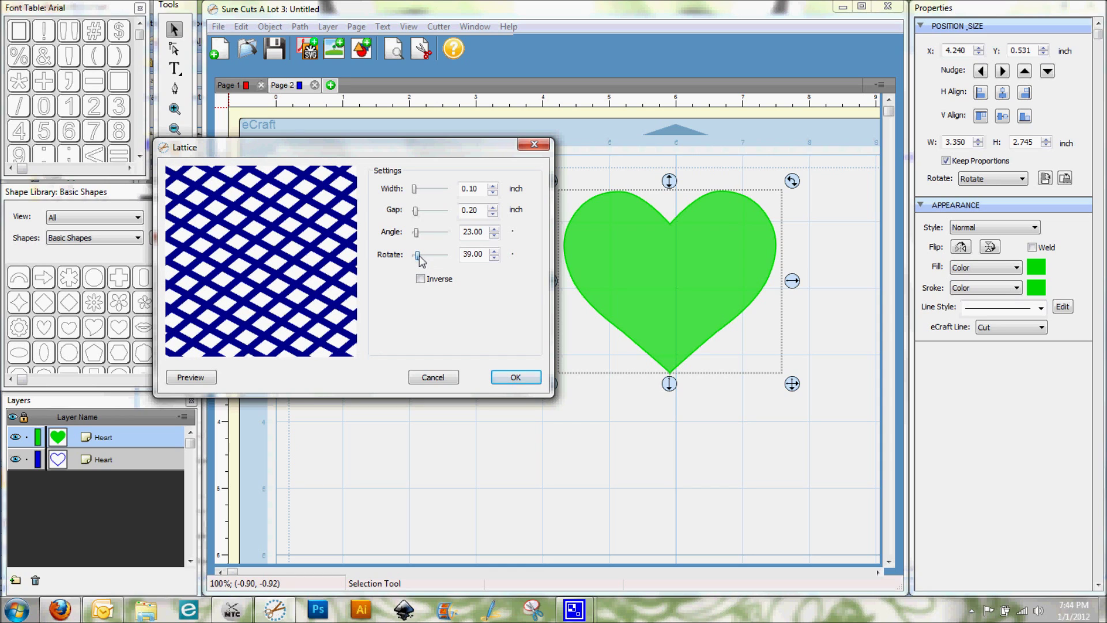
pyautogui.moveTo(421, 261); pyautogui.dragTo(420, 261)
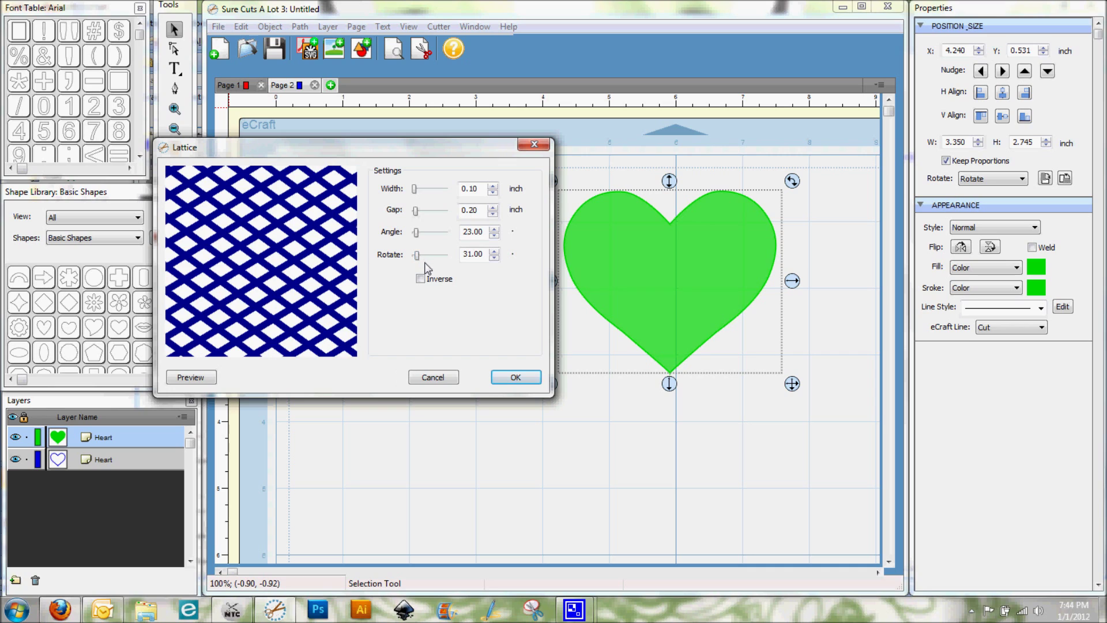
pyautogui.click(186, 377)
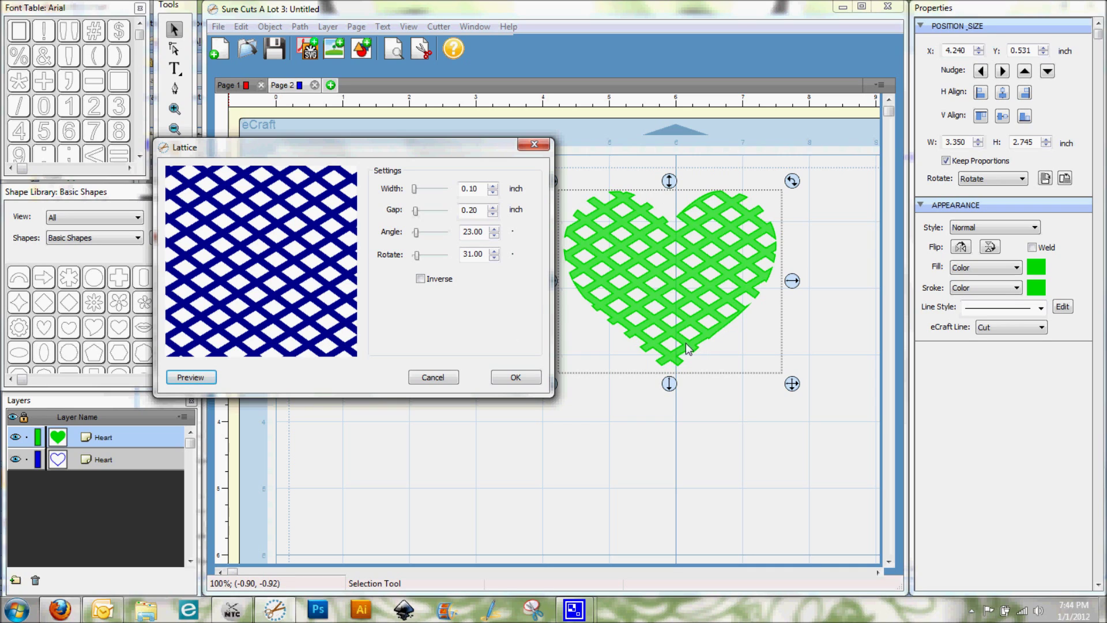
# Step: Raise the lattice Angle to 55 and lower Rotate to 16 with previews, then apply it
pyautogui.moveTo(415, 235); pyautogui.dragTo(418, 235)
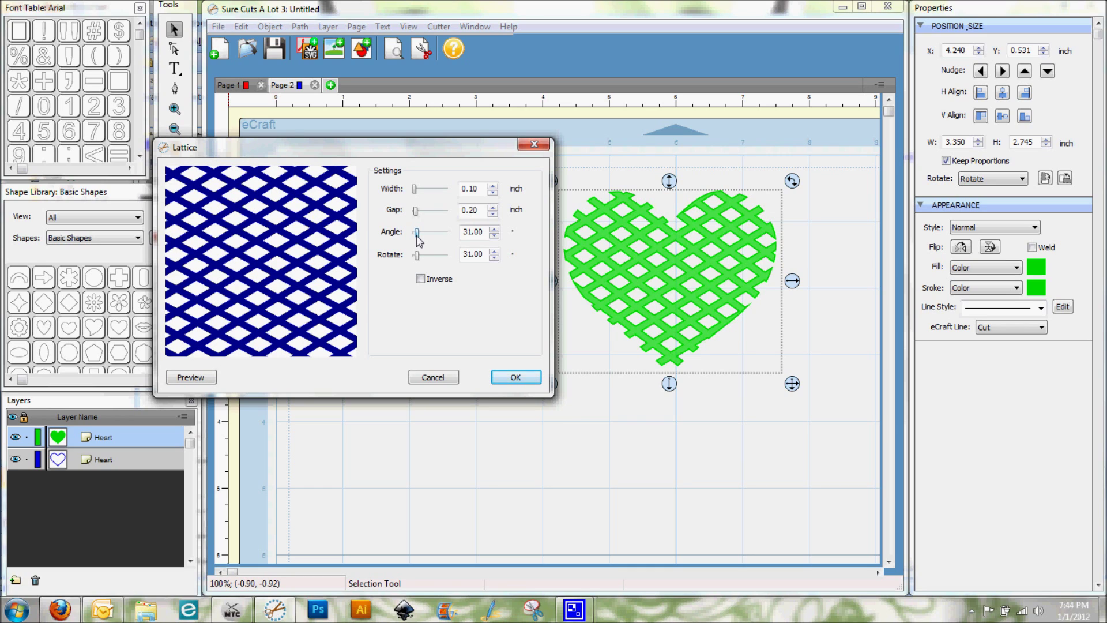
pyautogui.moveTo(417, 235); pyautogui.dragTo(418, 236)
pyautogui.click(203, 382)
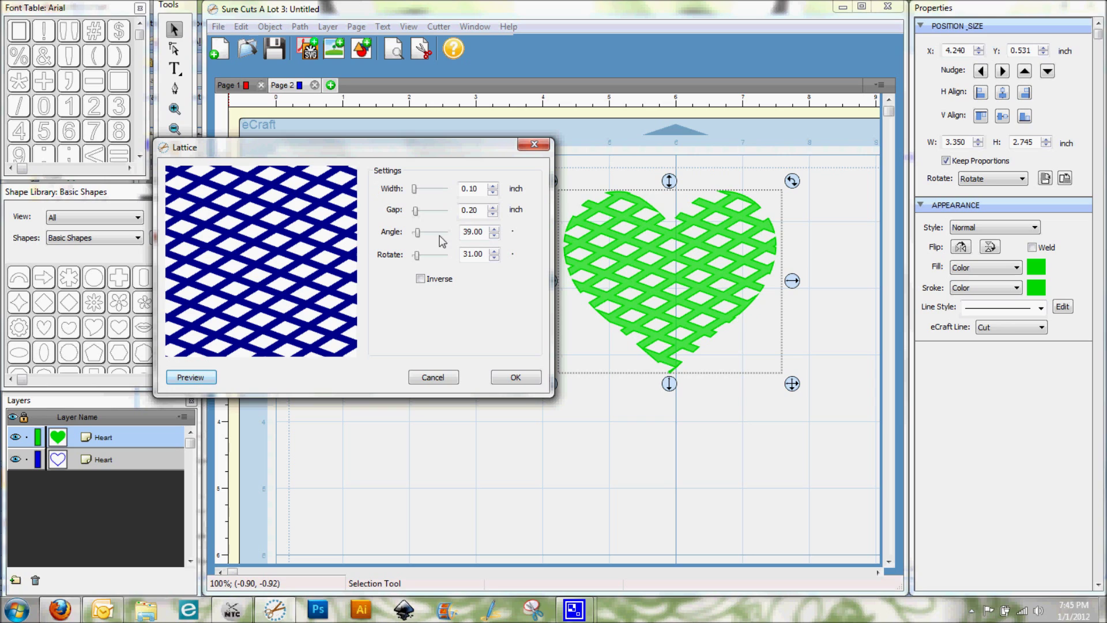
pyautogui.click(421, 235)
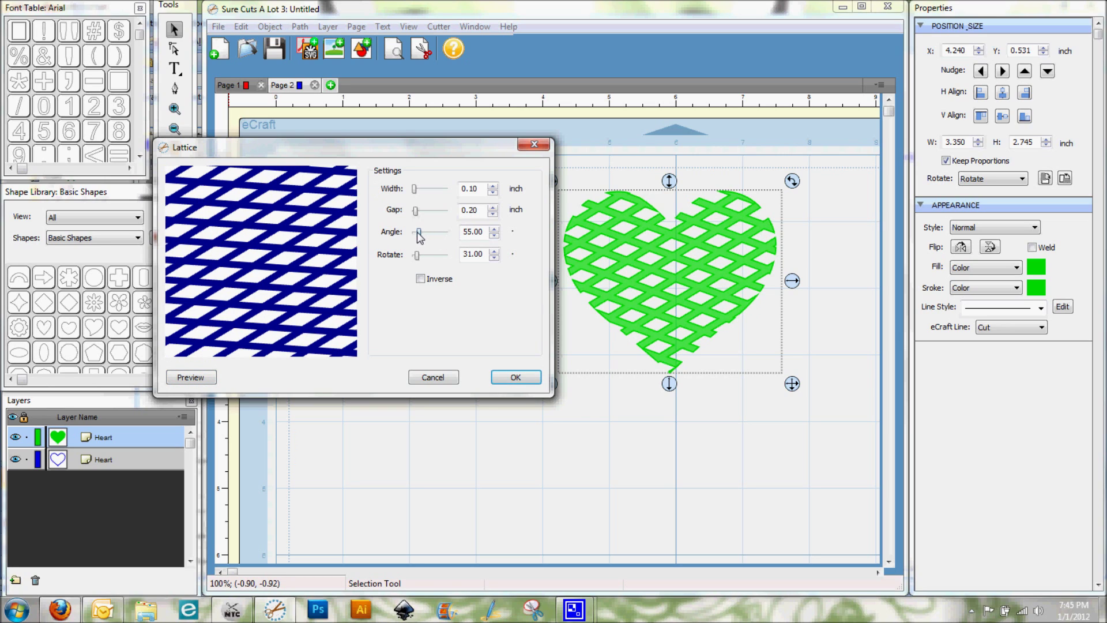
pyautogui.click(191, 383)
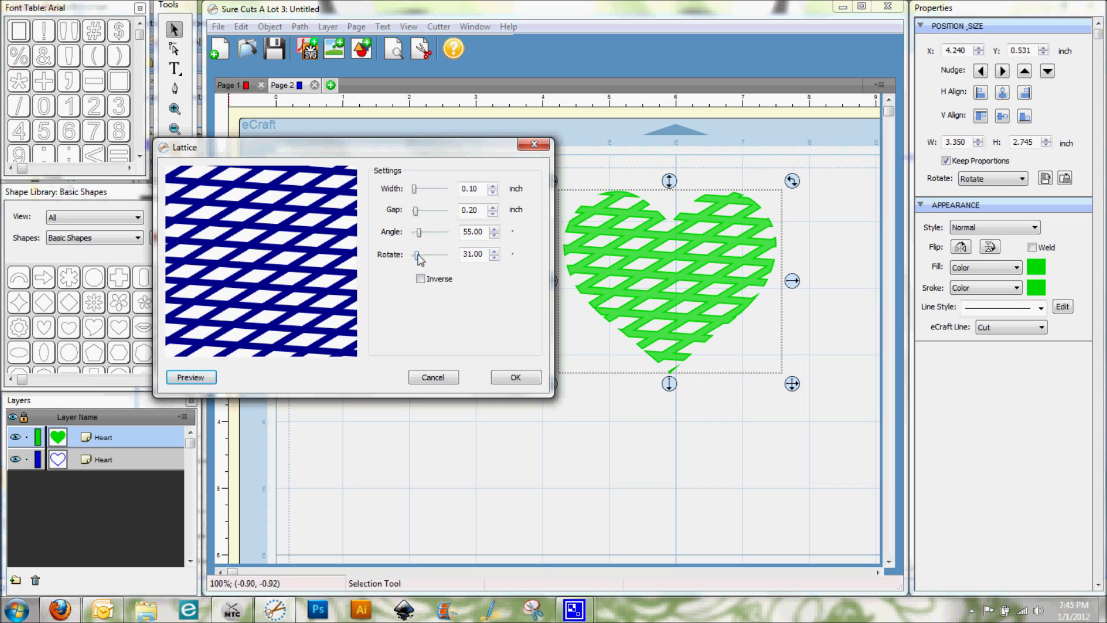
pyautogui.moveTo(417, 255); pyautogui.dragTo(416, 255)
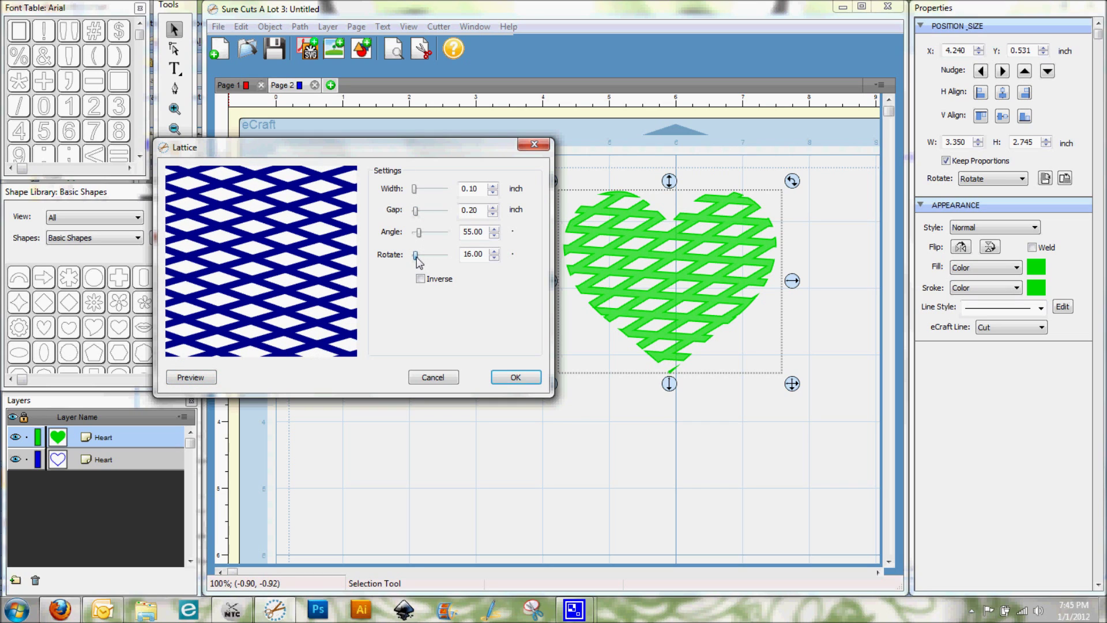
pyautogui.click(211, 378)
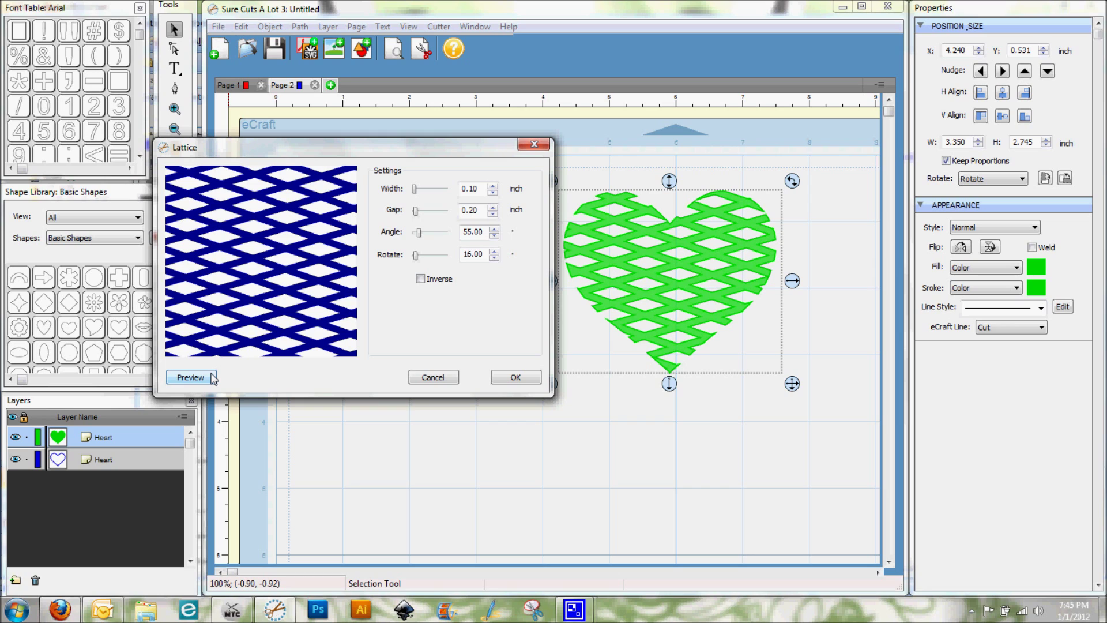
pyautogui.click(522, 381)
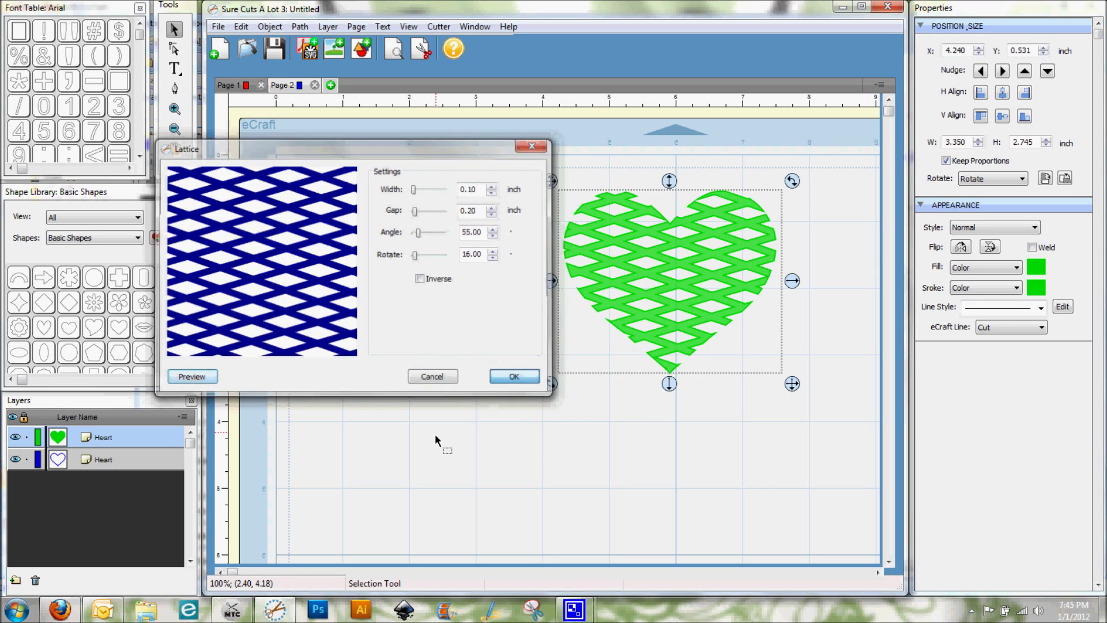